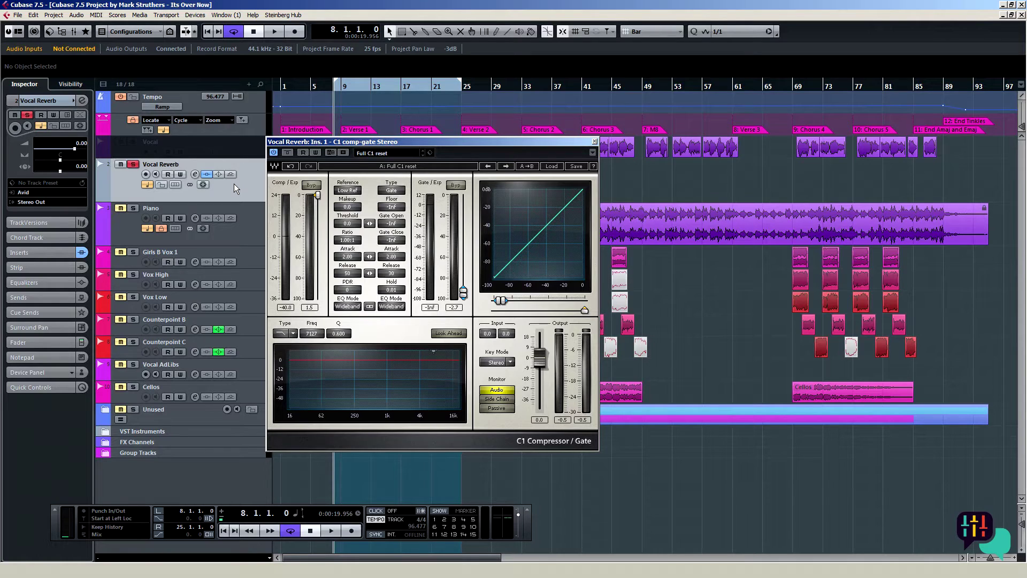
Play the song from bar 8 through the C1 and stop it at 17.3.2.18.
left_click(276, 32)
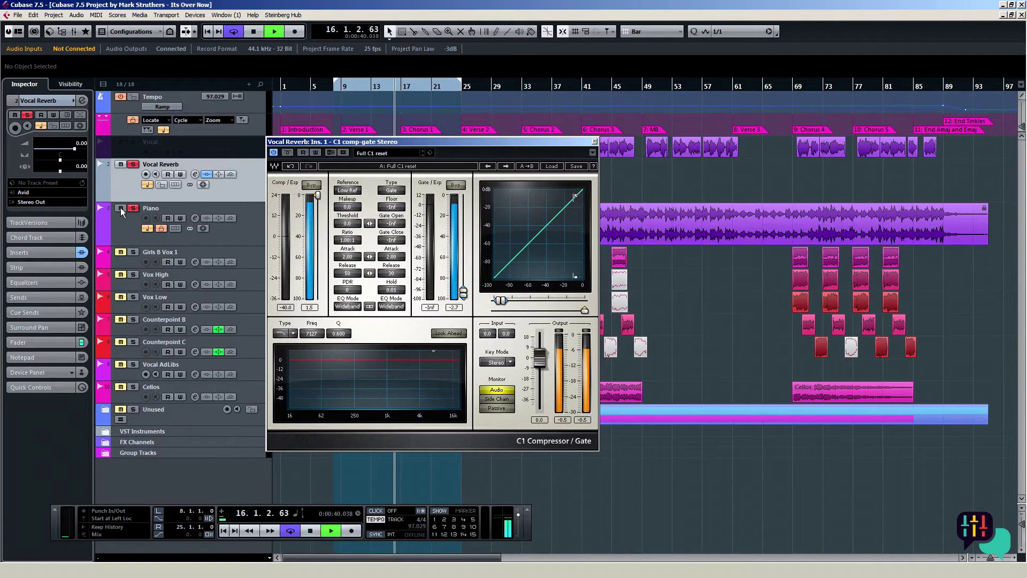
left_click(253, 32)
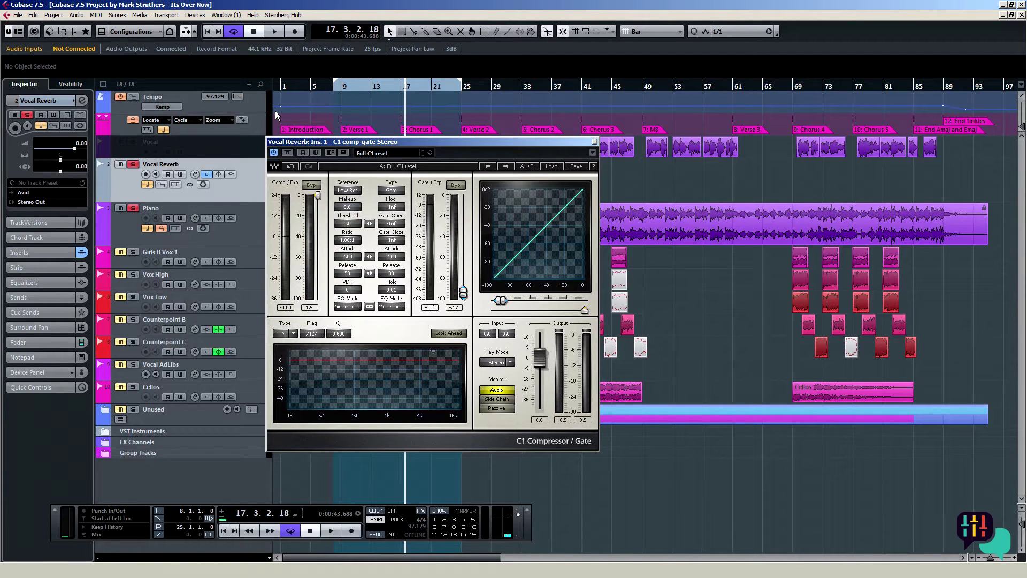
Return the playback position to bar 8 and unsolo the Piano track.
key("KP_1")
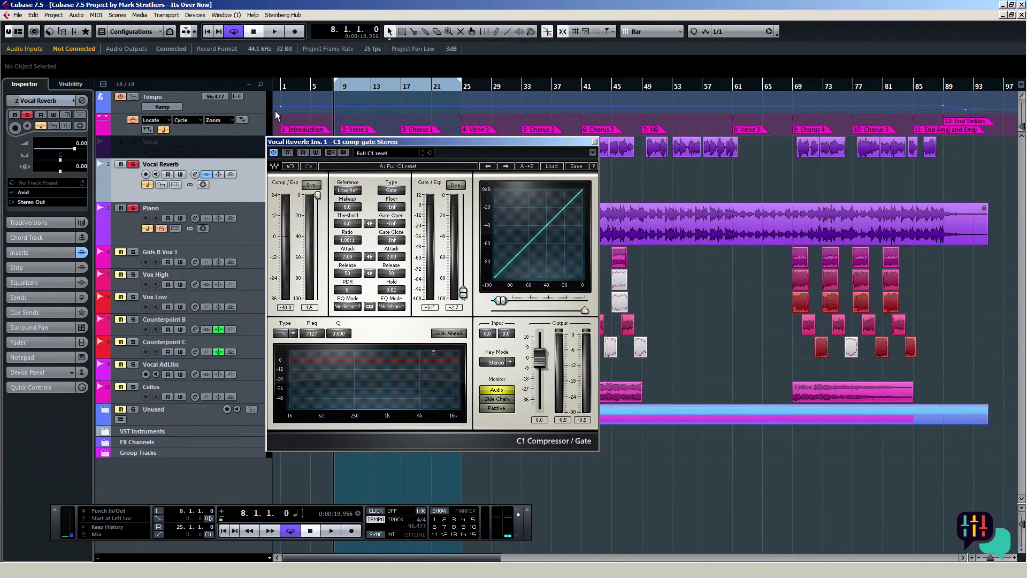
left_click(134, 208)
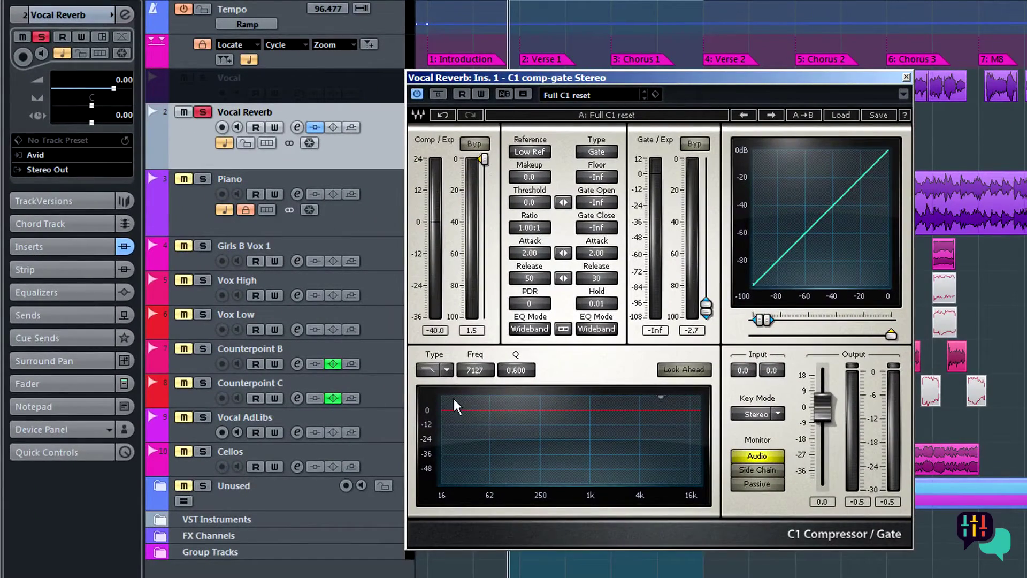
Review the C1 EQ filter types, keep Low Pass, and start lowering it from 7127 Hz.
left_click(430, 370)
left_click(446, 370)
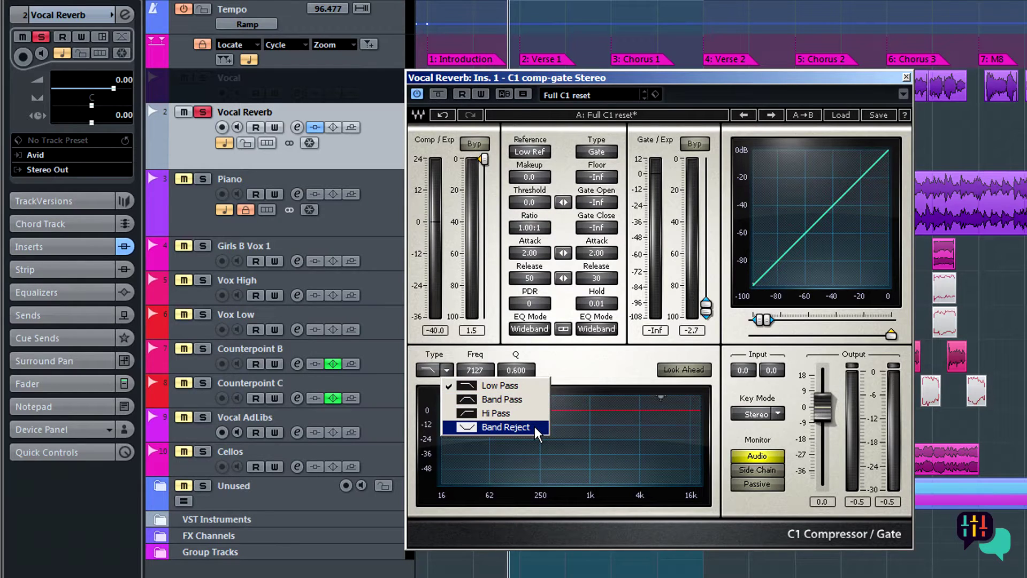
left_click(568, 375)
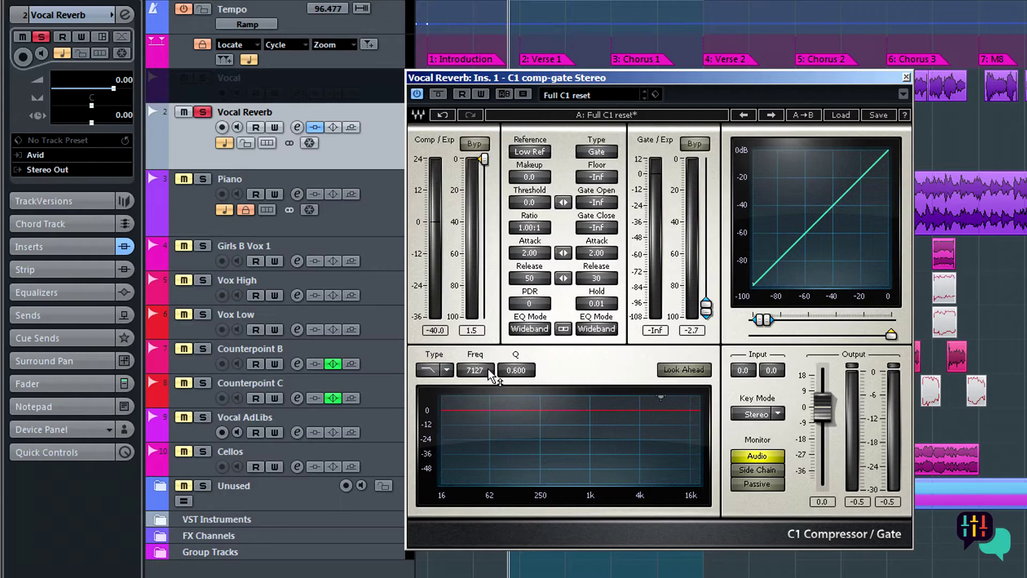
mouse_move(487, 368)
left_mouse_down()
mouse_move(488, 417)
mouse_move(488, 370)
left_mouse_up()
Set the EQ node to 408 Hz with Q 0.431 and change the EQ mode.
left_click_drag(556, 400, 557, 425)
left_click(526, 330)
Set the compressor EQ mode to Sidechain and raise the filter to 1646 Hz, Q 0.487.
left_click(527, 330)
left_click(528, 328)
left_click(528, 328)
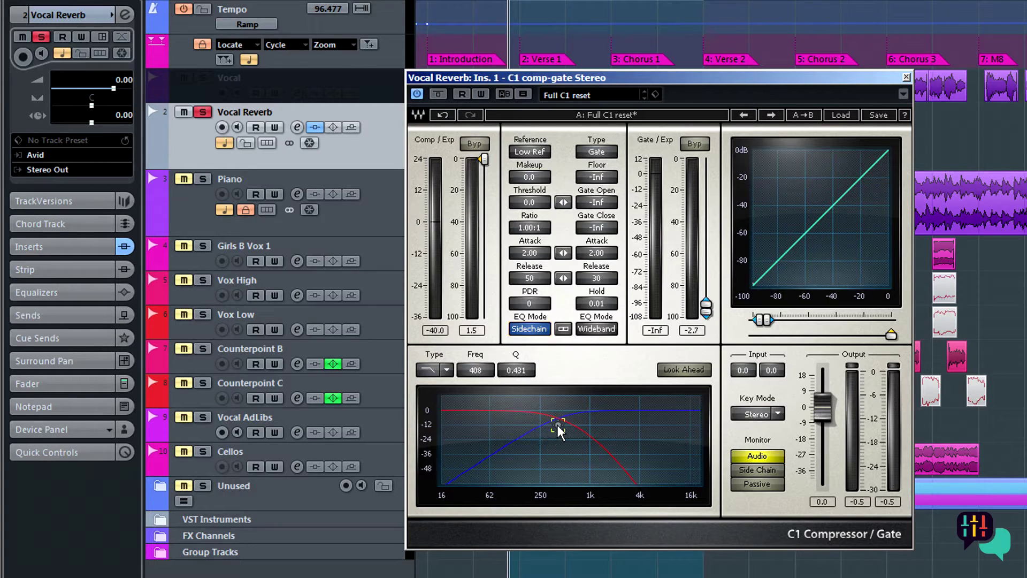
left_click_drag(559, 425, 608, 415)
Switch on the C1's Look Ahead and bring up the factory preset list.
left_click(673, 370)
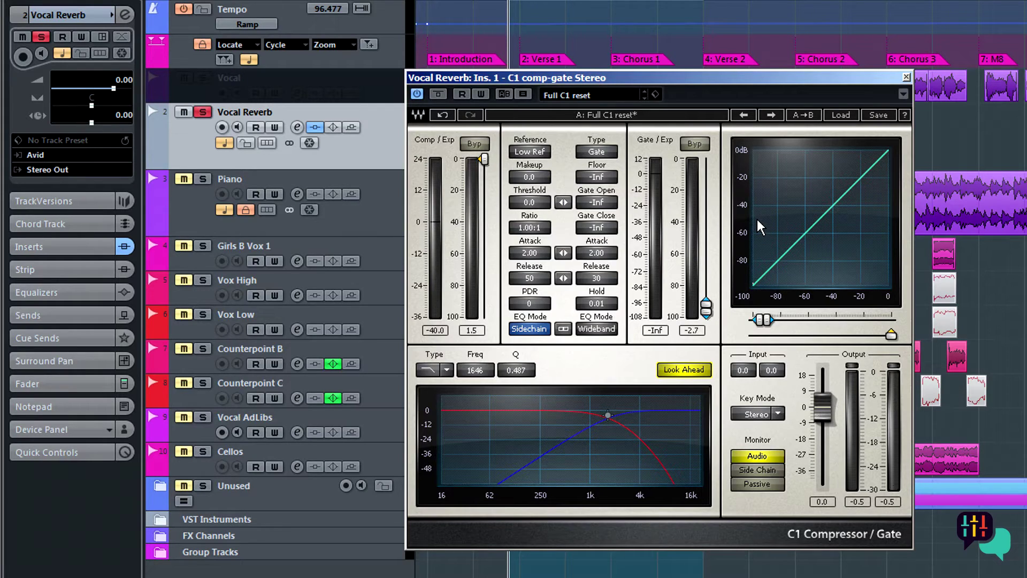
left_click(834, 117)
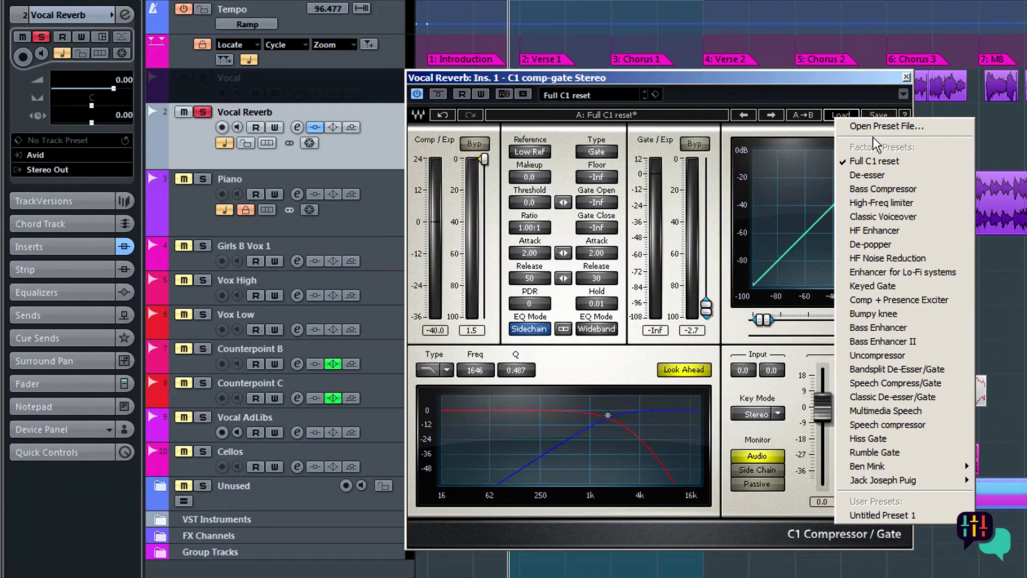
Load the HF Enhancer preset: threshold -30.0, ratio 1.20:1, split EQ at 6776 Hz.
left_click(882, 232)
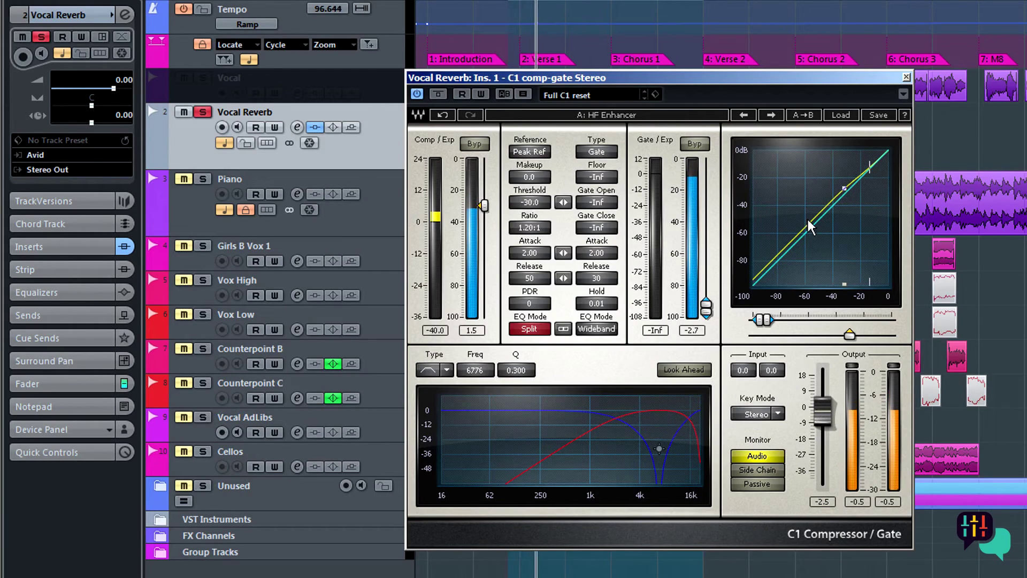
Try the Comp + Presence Exciter preset, then the Bandsplit De-Esser/Gate preset.
left_click(840, 115)
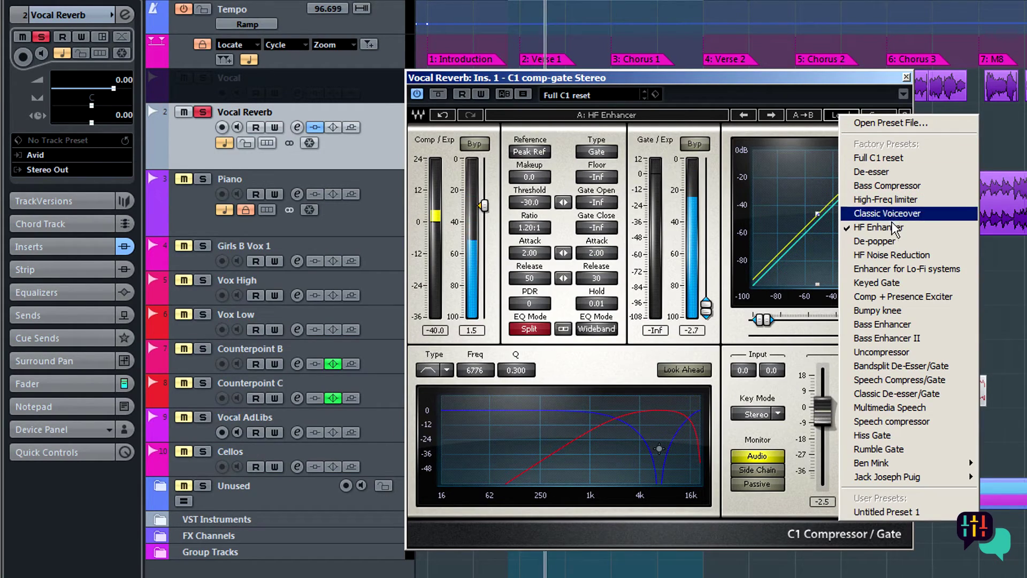
left_click(905, 301)
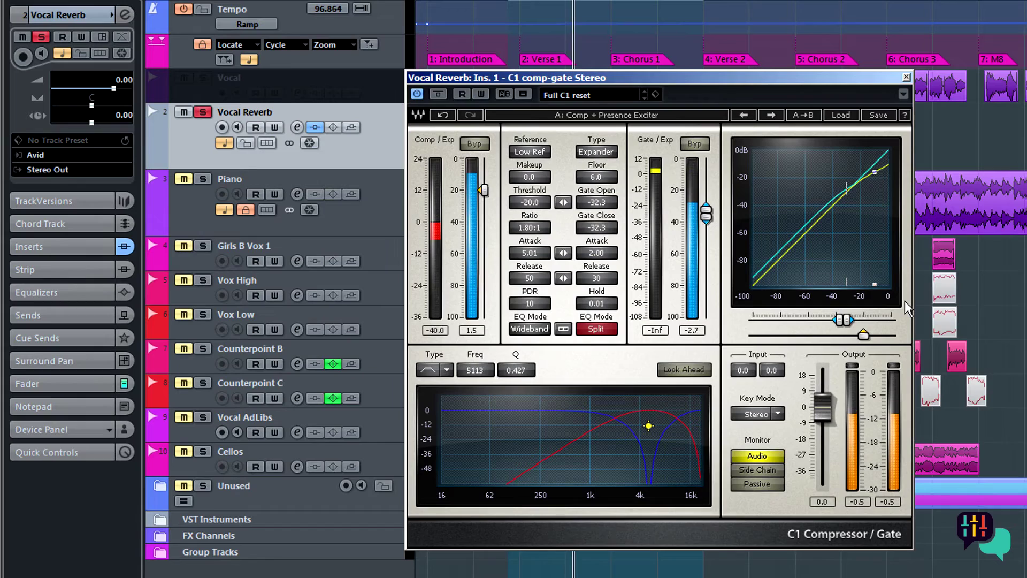
left_click(839, 116)
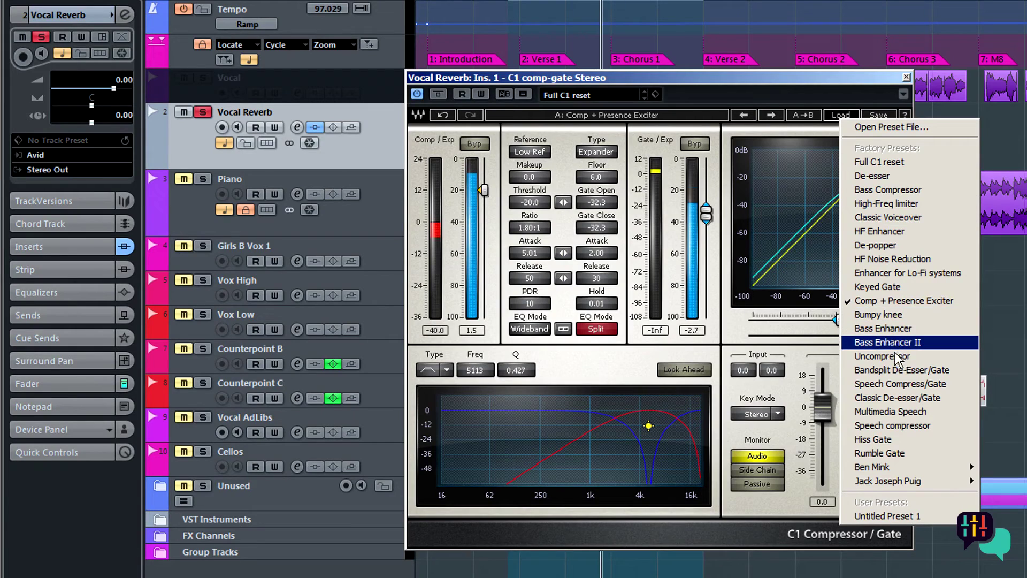
left_click(894, 372)
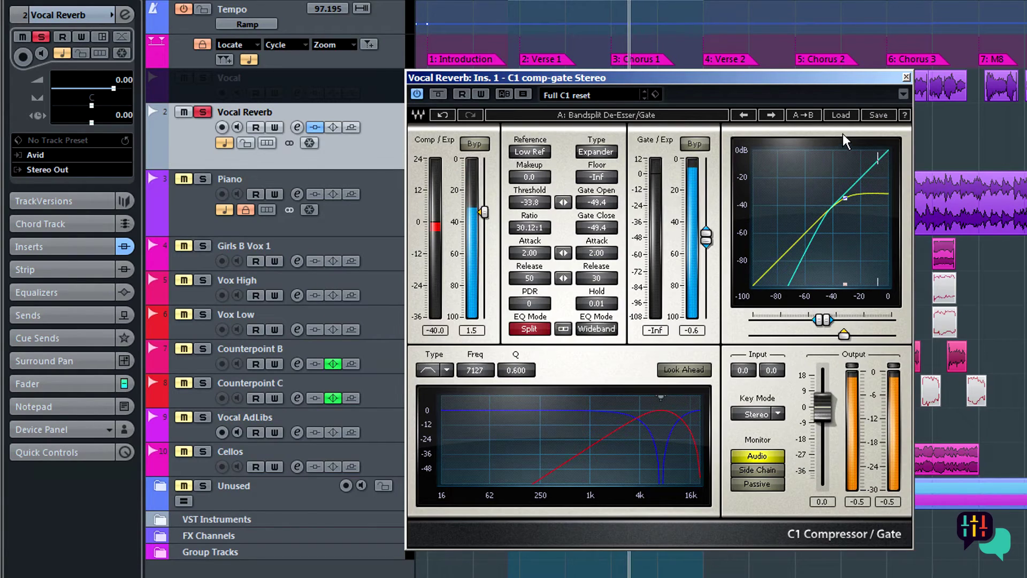
Load the JJP Goo Vox preset from the JJP submenu.
left_click(837, 116)
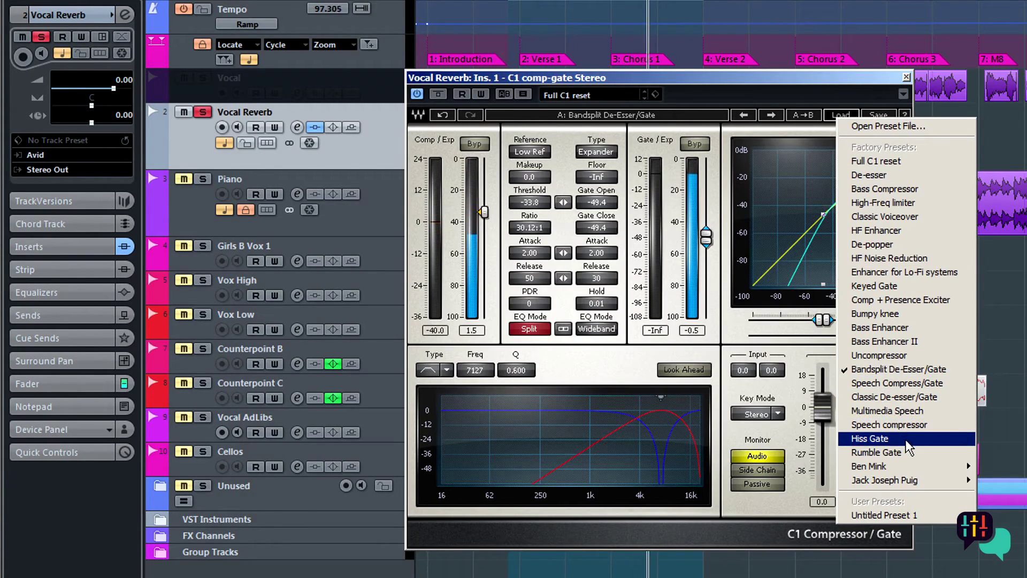
mouse_move(901, 470)
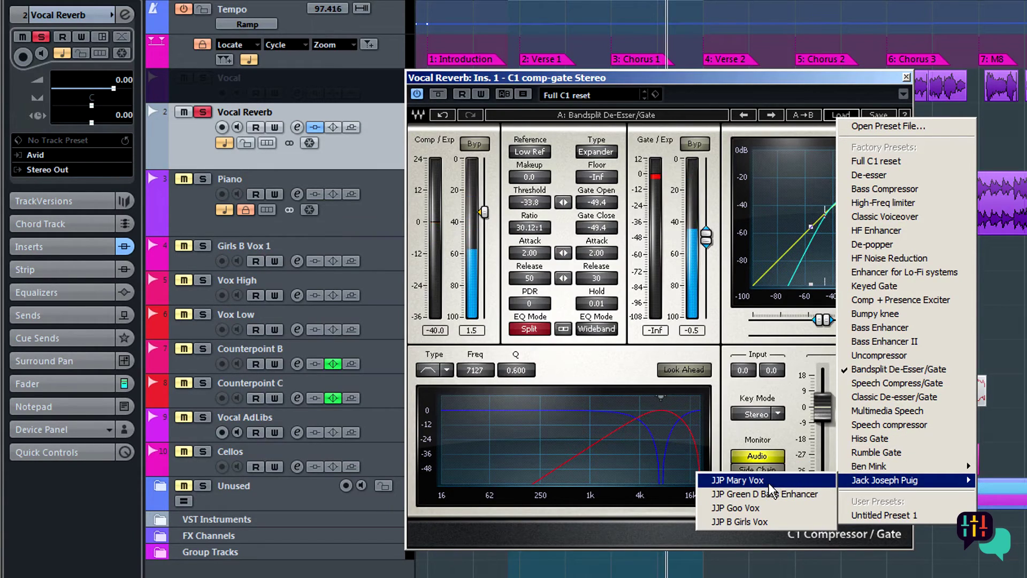
left_click(742, 507)
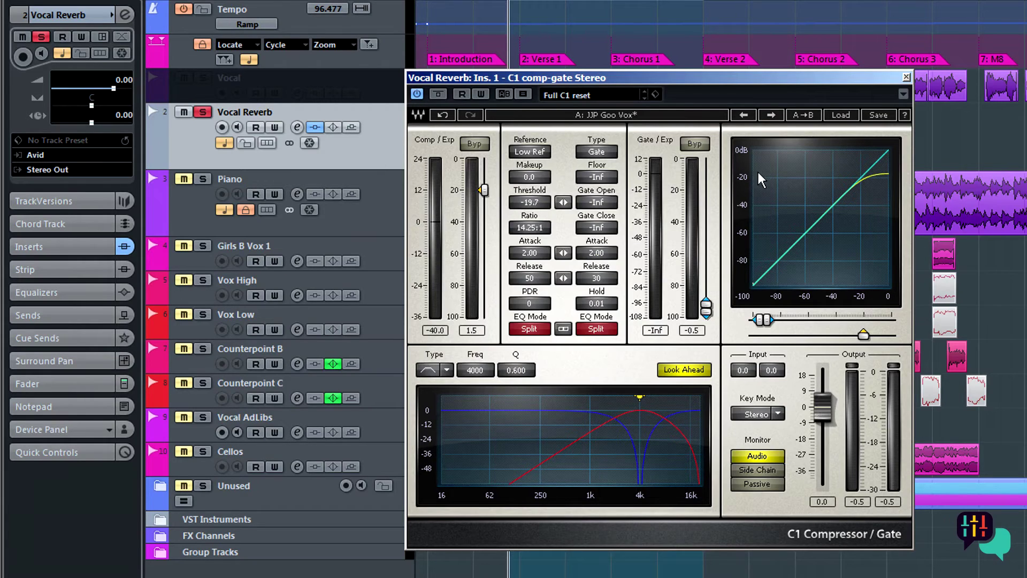
Reset the C1 with the Full C1 reset preset and set its EQ mode to Sidechain.
left_click(839, 117)
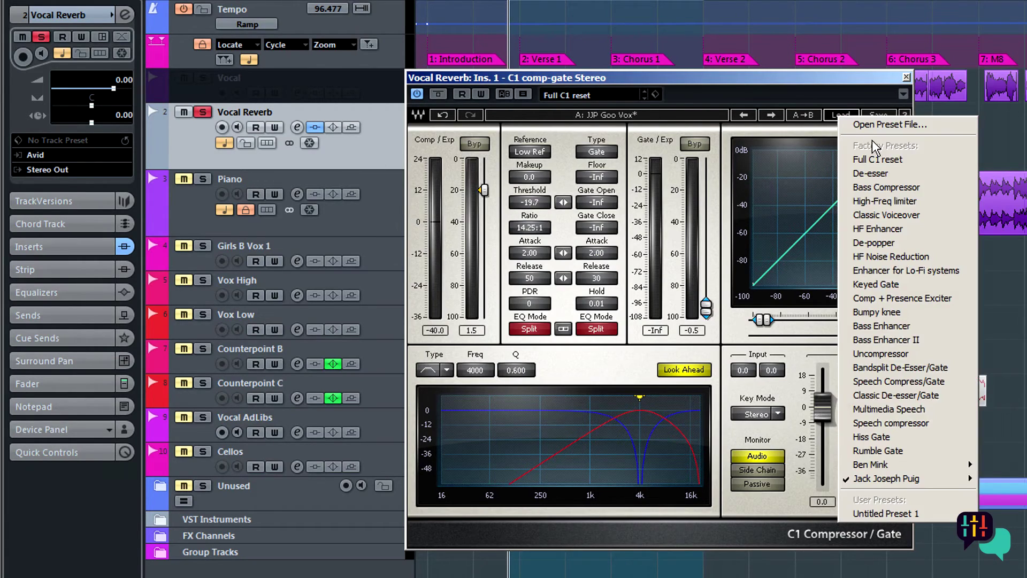
left_click(876, 155)
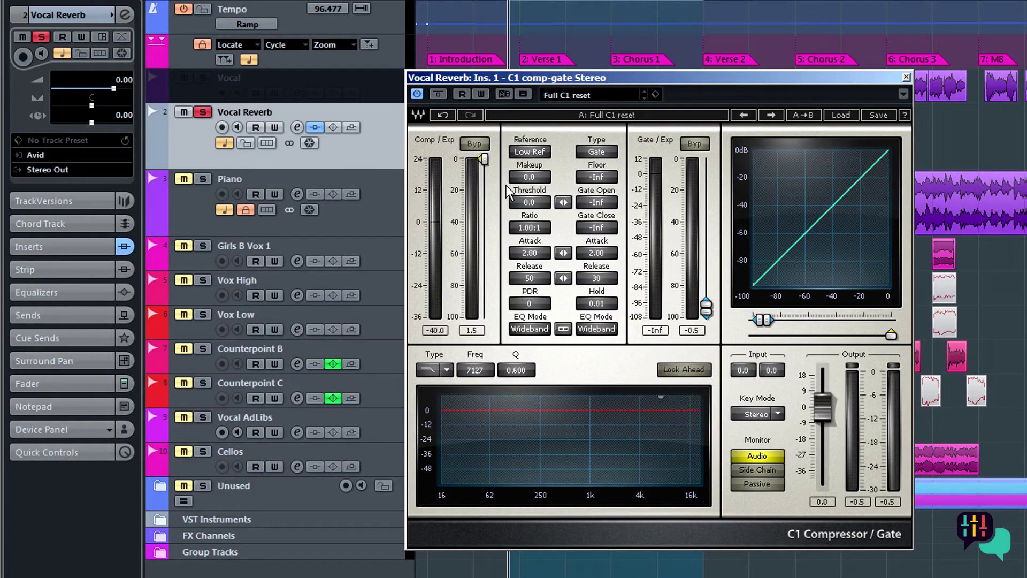
left_click(530, 329)
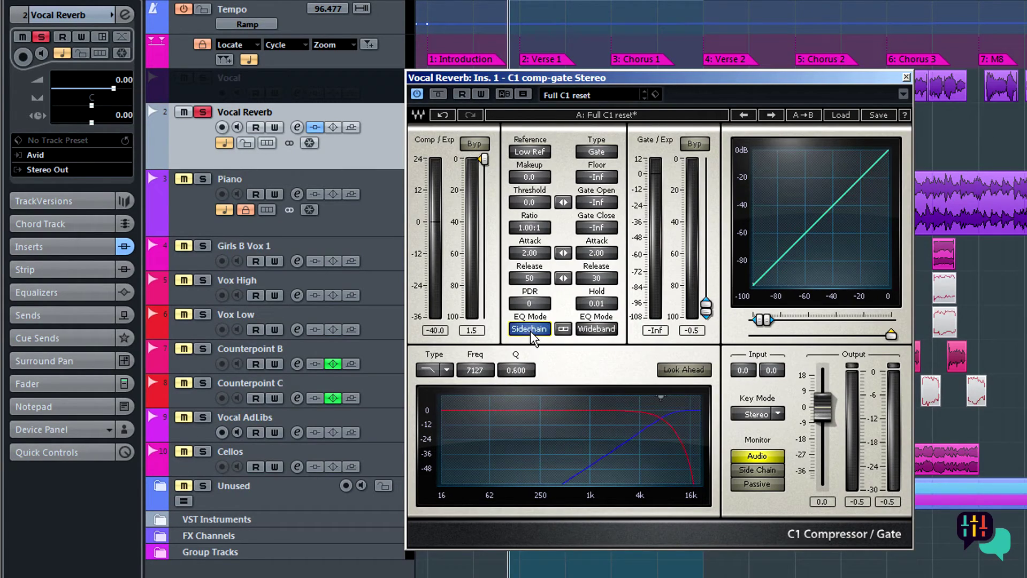
Set the compressor threshold to -26 and the ratio to about 8:1.
left_click(543, 202)
type("-26")
key("Return")
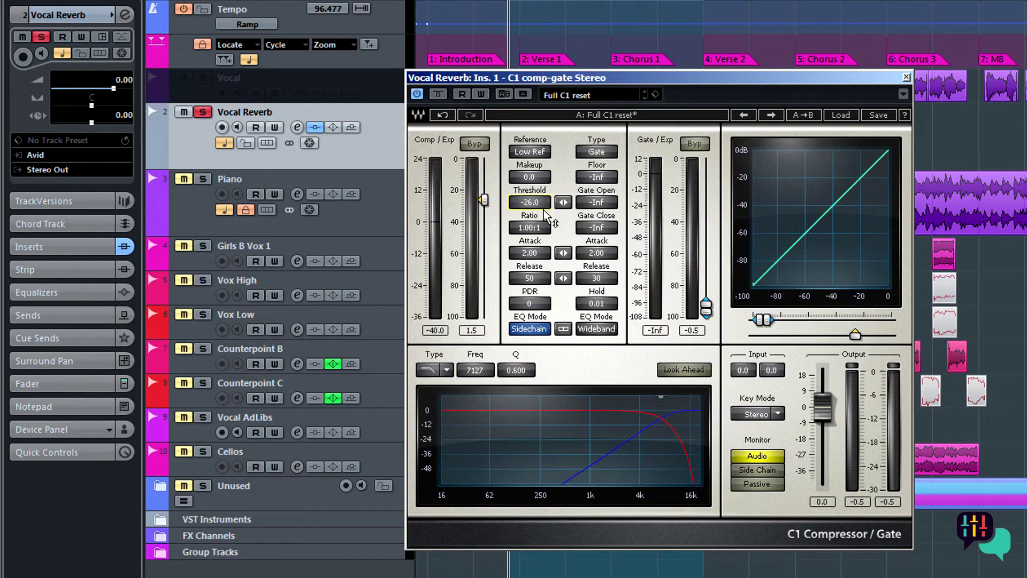
left_click(539, 229)
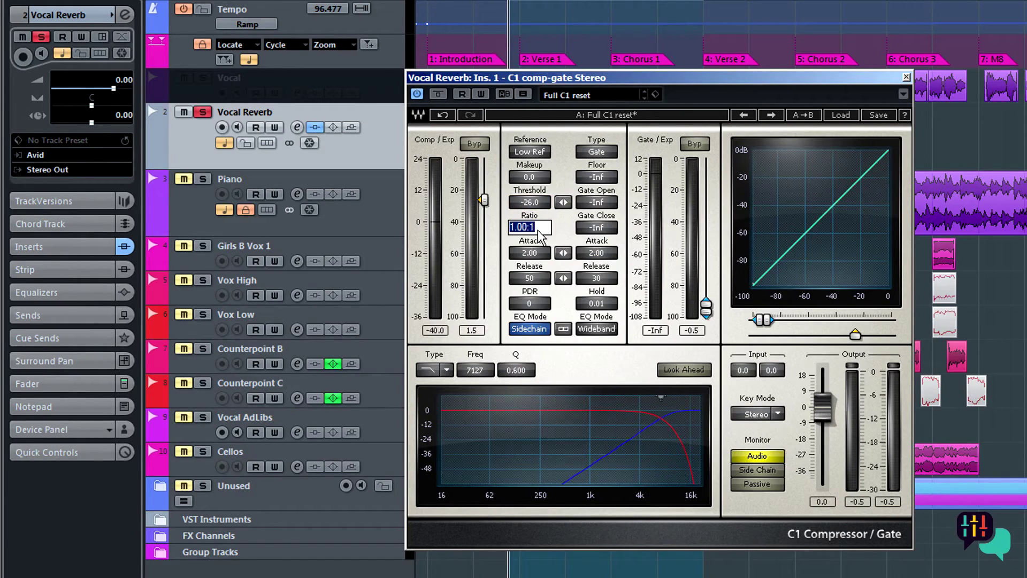
type("8")
key("Return")
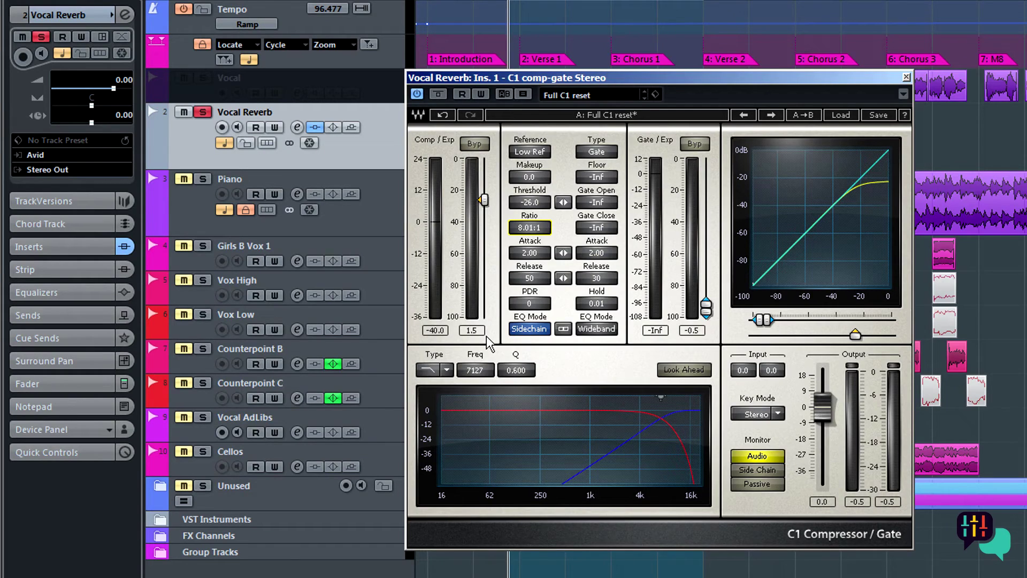
Make the sidechain EQ a band-pass at 375 Hz with Q 0.500 and enable Look Ahead.
left_click(447, 370)
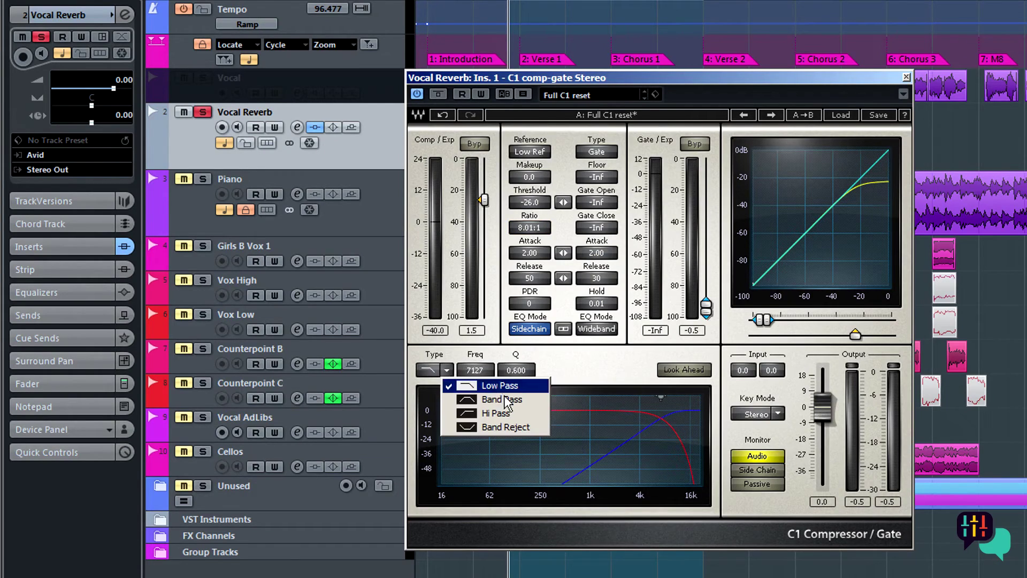
left_click_drag(484, 374, 484, 372)
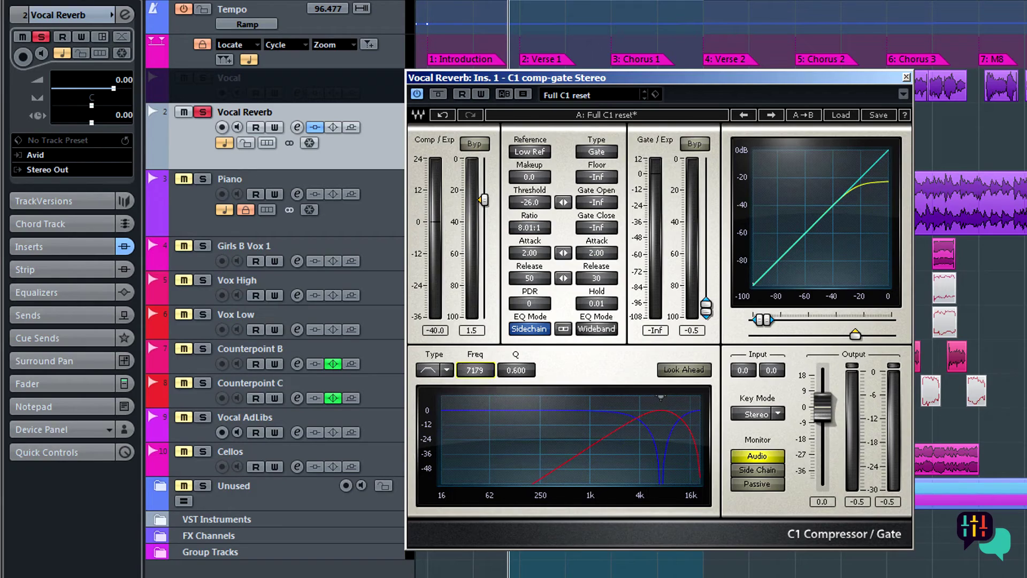
key("Return")
left_click(519, 370)
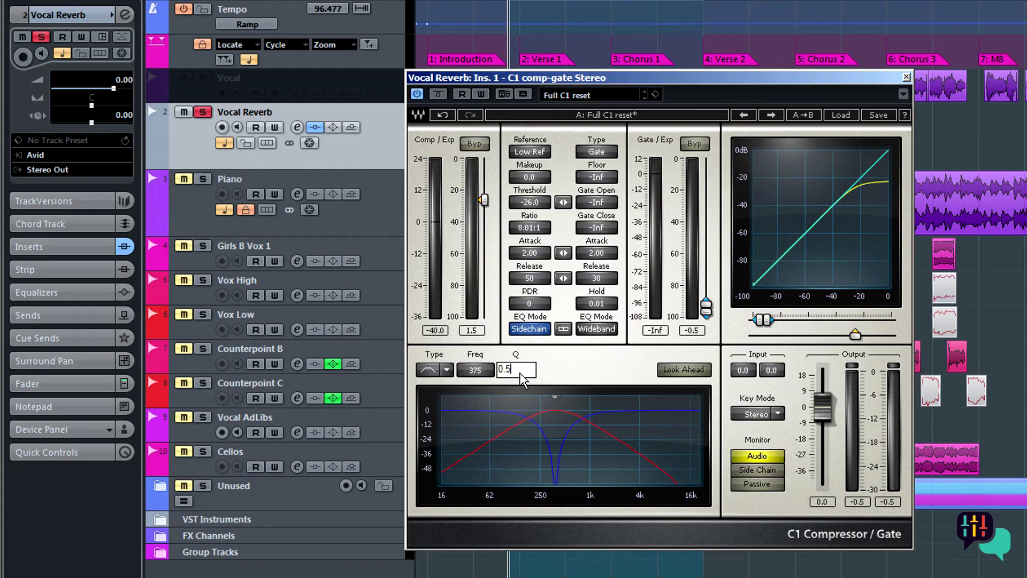
key("Return")
left_click(674, 369)
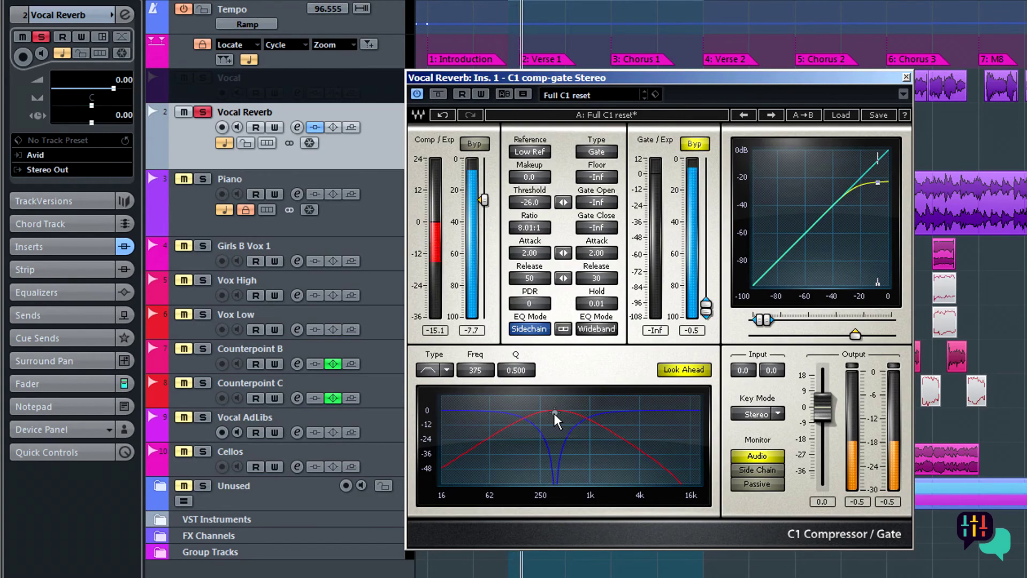
Sweep the C1 sidechain band-pass from 79 Hz to 1.6 kHz, settling near 415 Hz; audition Split, then restore Sidechain.
left_click_drag(554, 411, 659, 415)
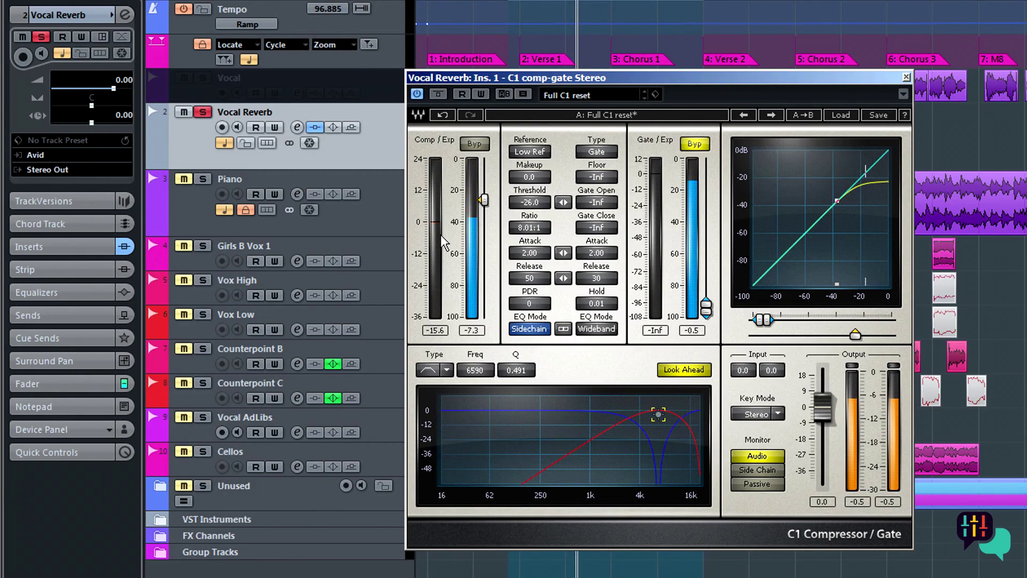
left_click_drag(659, 416, 569, 416)
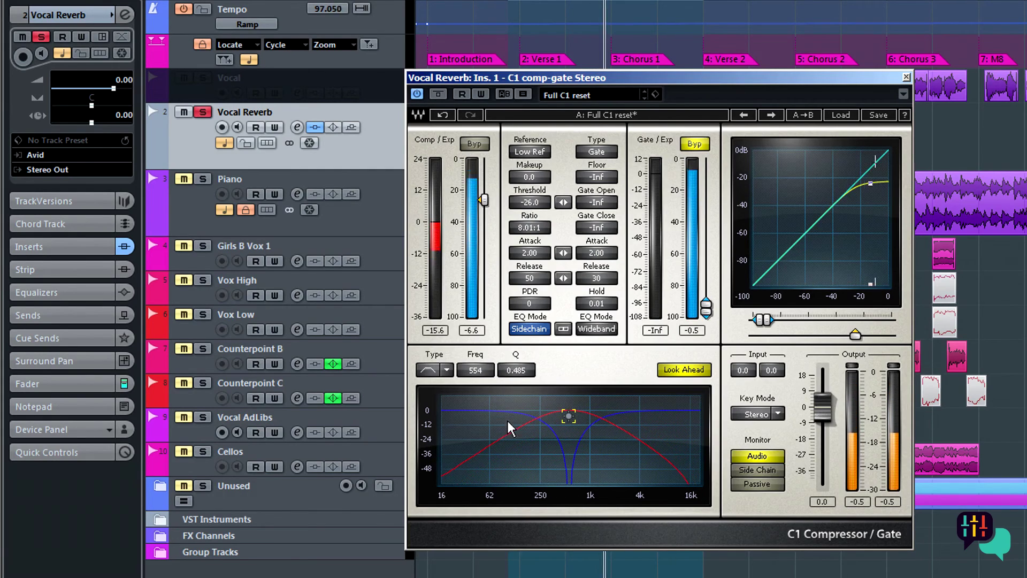
left_click_drag(567, 419, 495, 413)
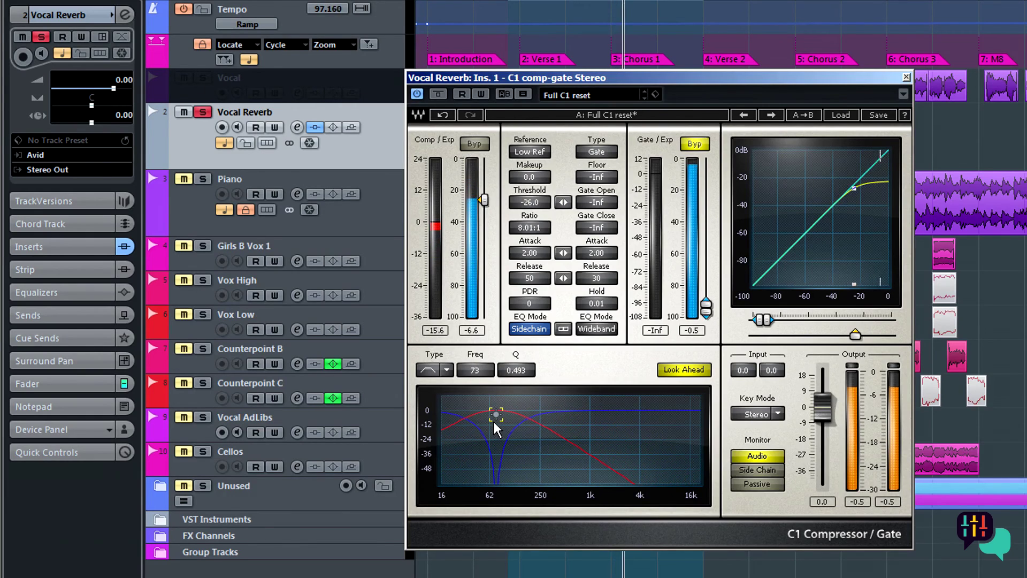
left_click_drag(495, 413, 558, 416)
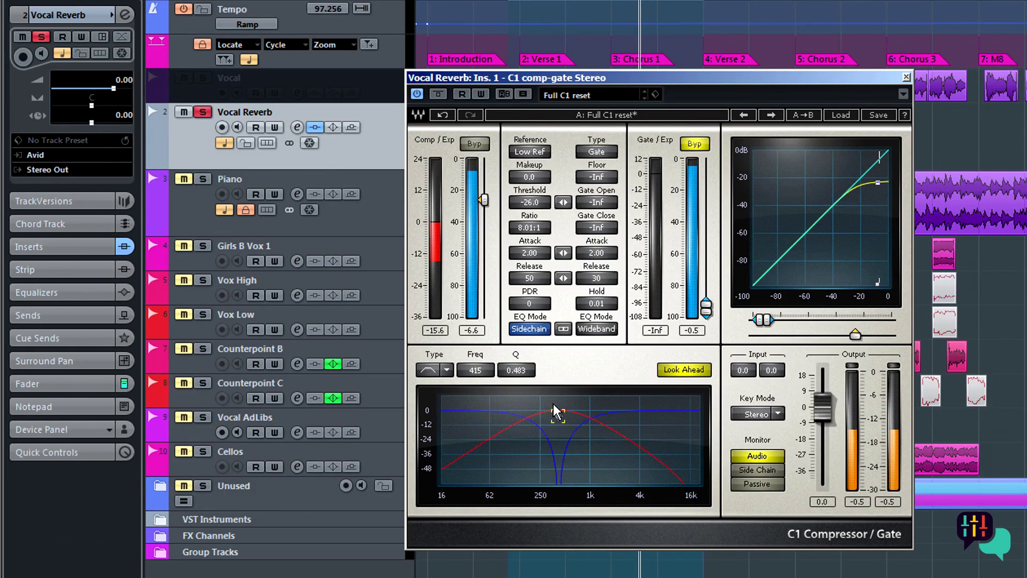
left_click(534, 329)
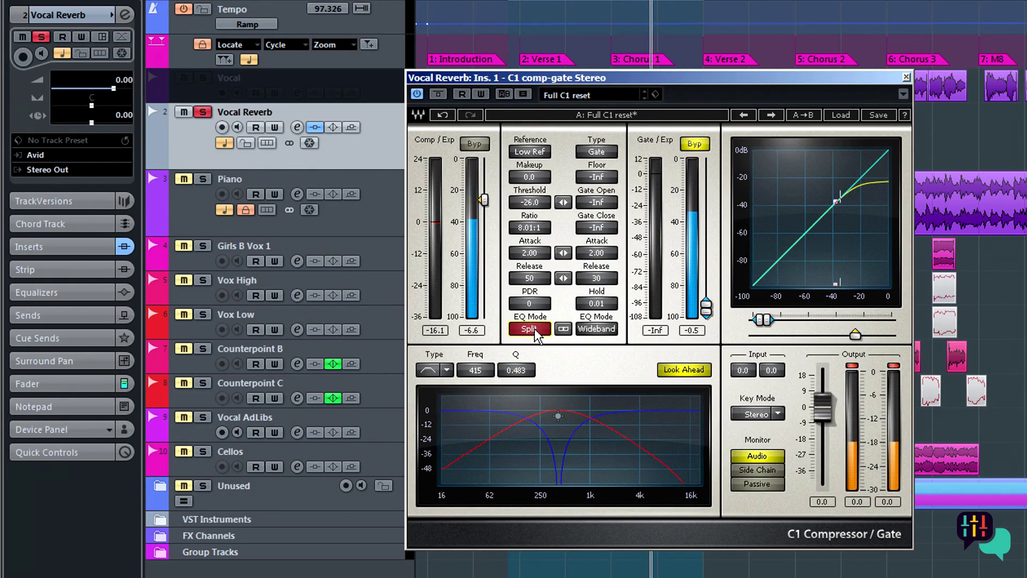
left_click(535, 329)
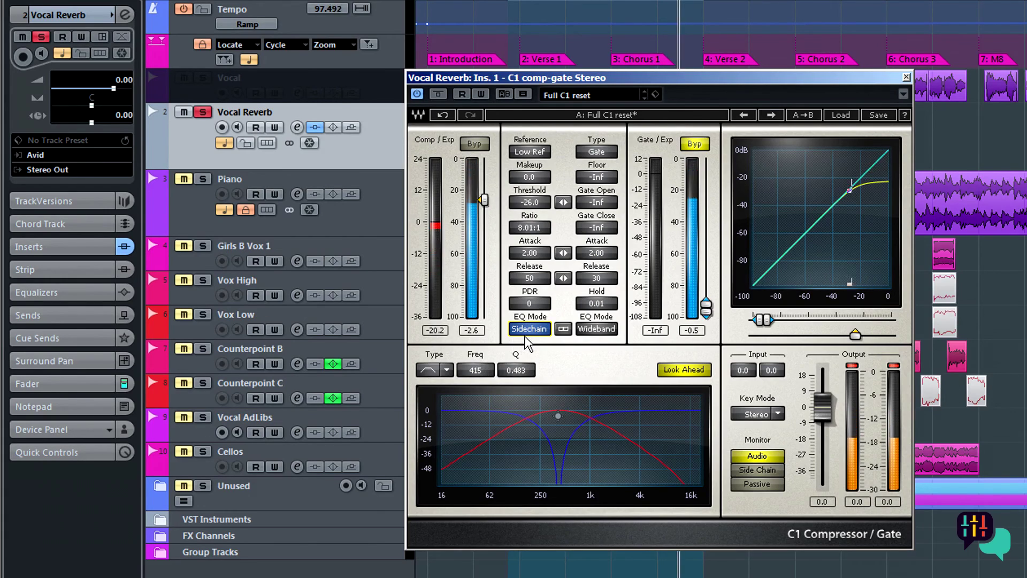
Turn off Solo on the Vocal Reverb track, leaving the C1 settings unchanged.
left_click(203, 112)
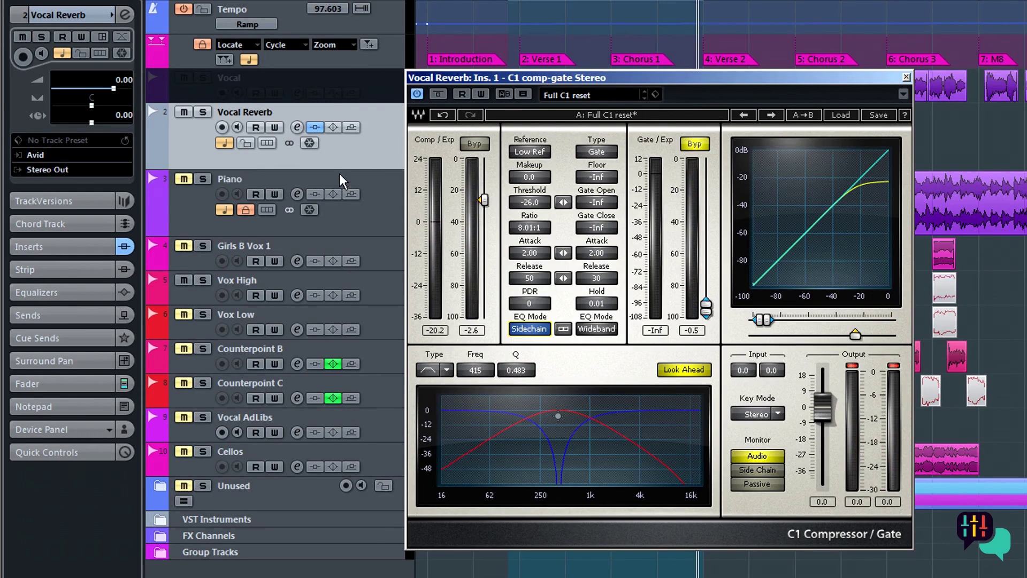